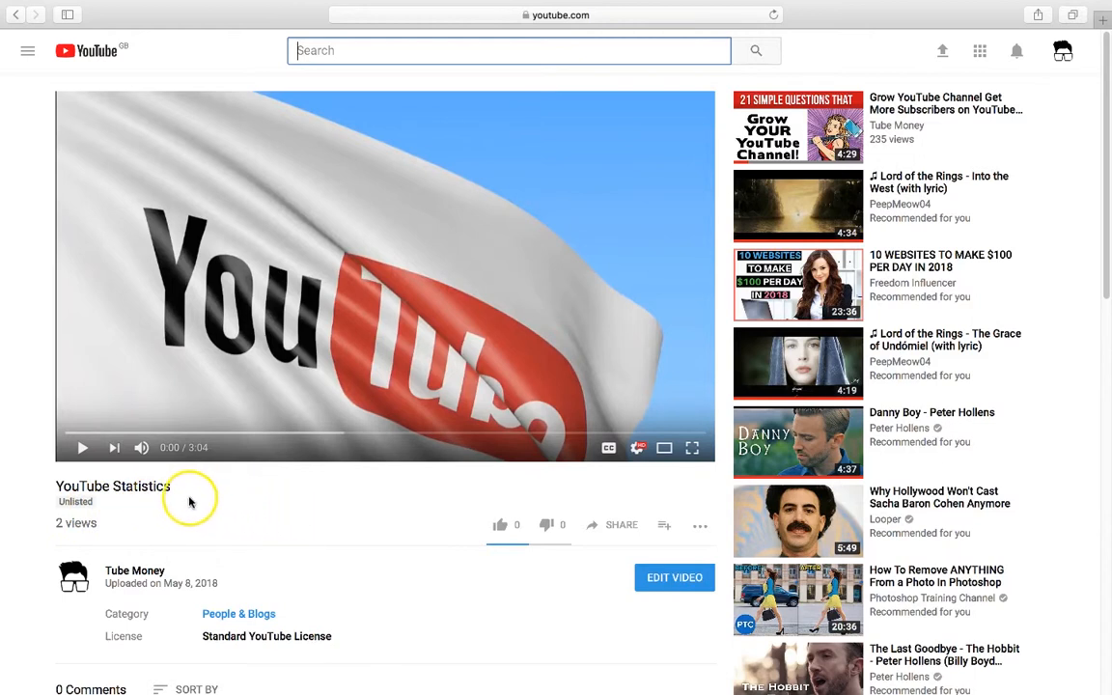
# - Play the opening seconds of the YouTube Statistics video to hear its original audio, then pause it
pyautogui.click(83, 449)
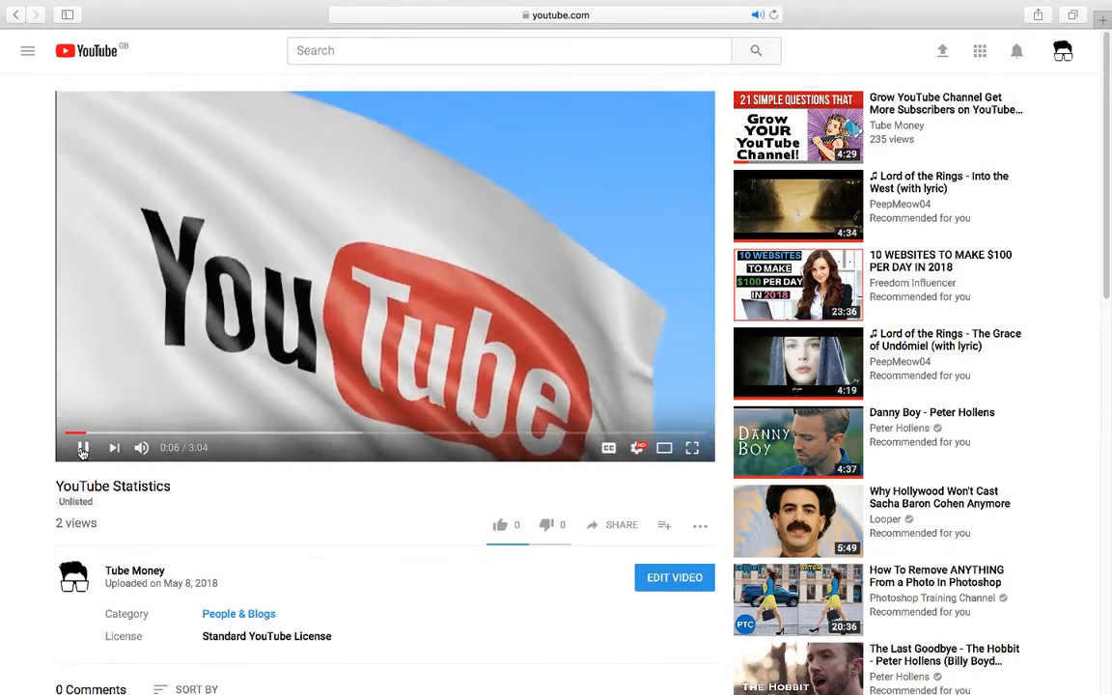
pyautogui.click(83, 450)
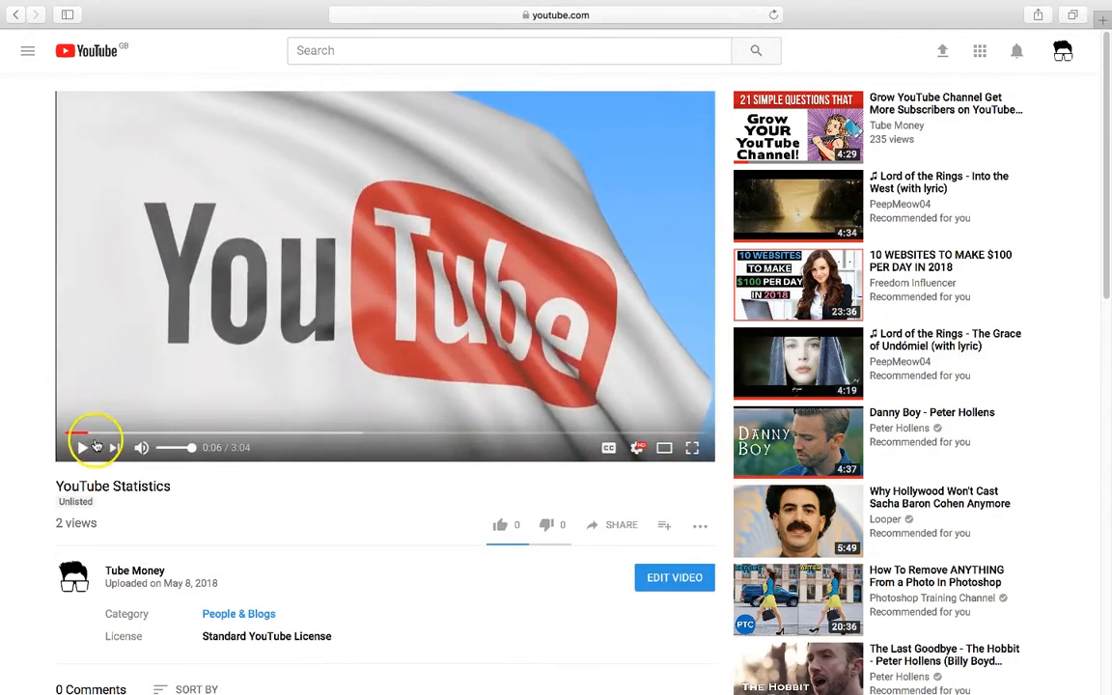
pyautogui.click(96, 433)
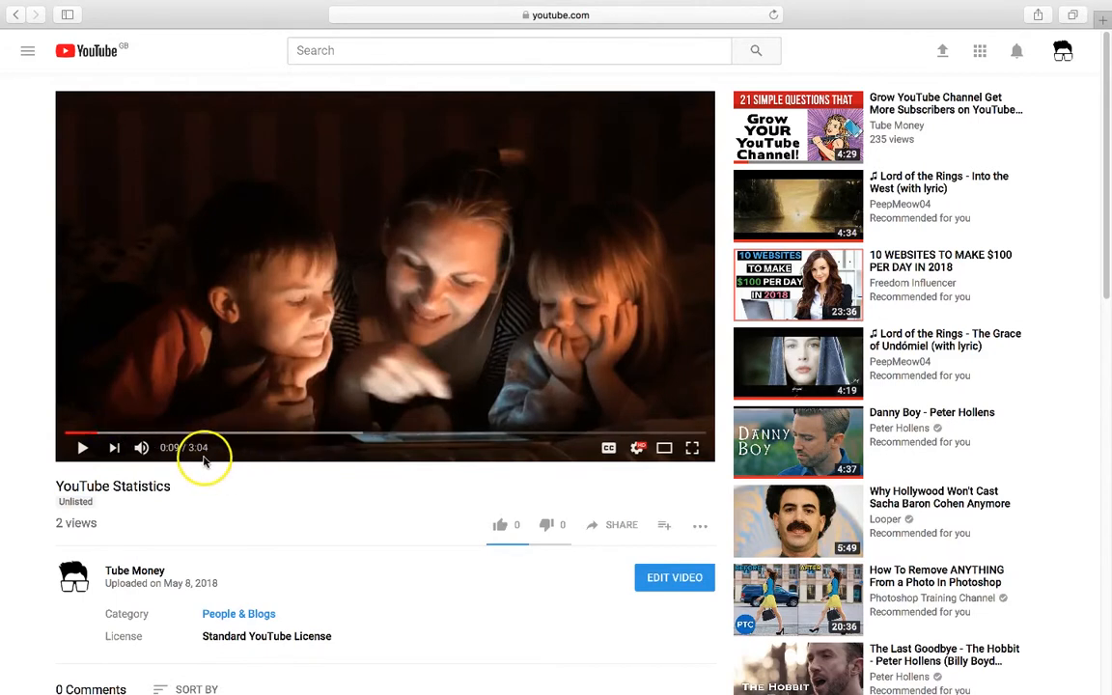
pyautogui.click(83, 448)
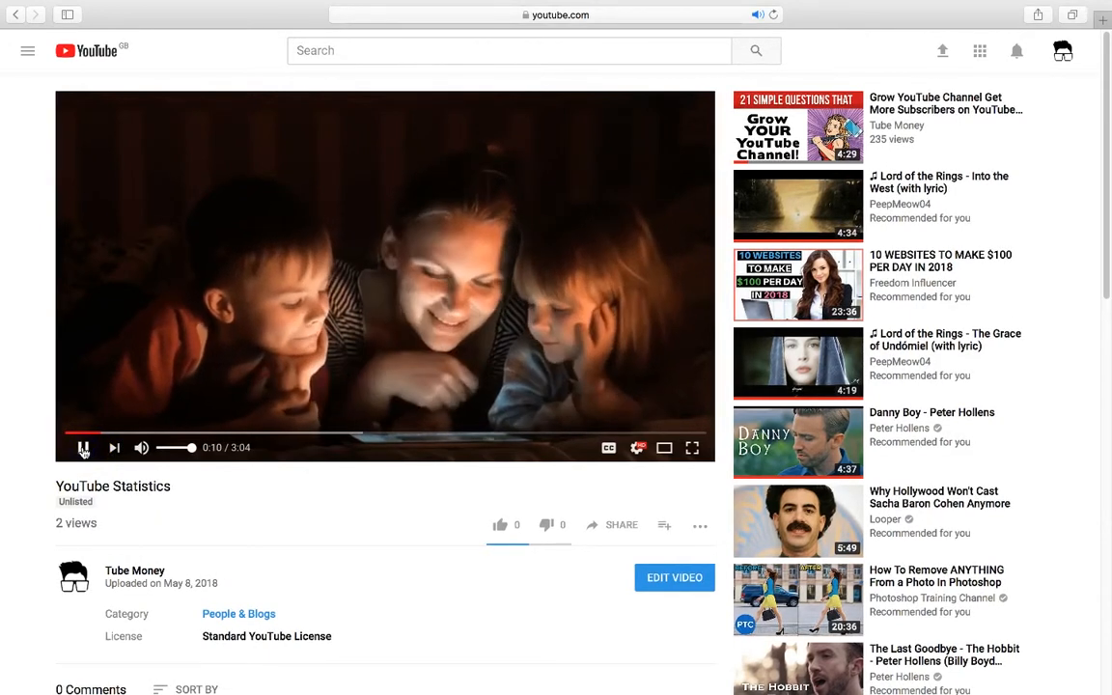
pyautogui.click(83, 448)
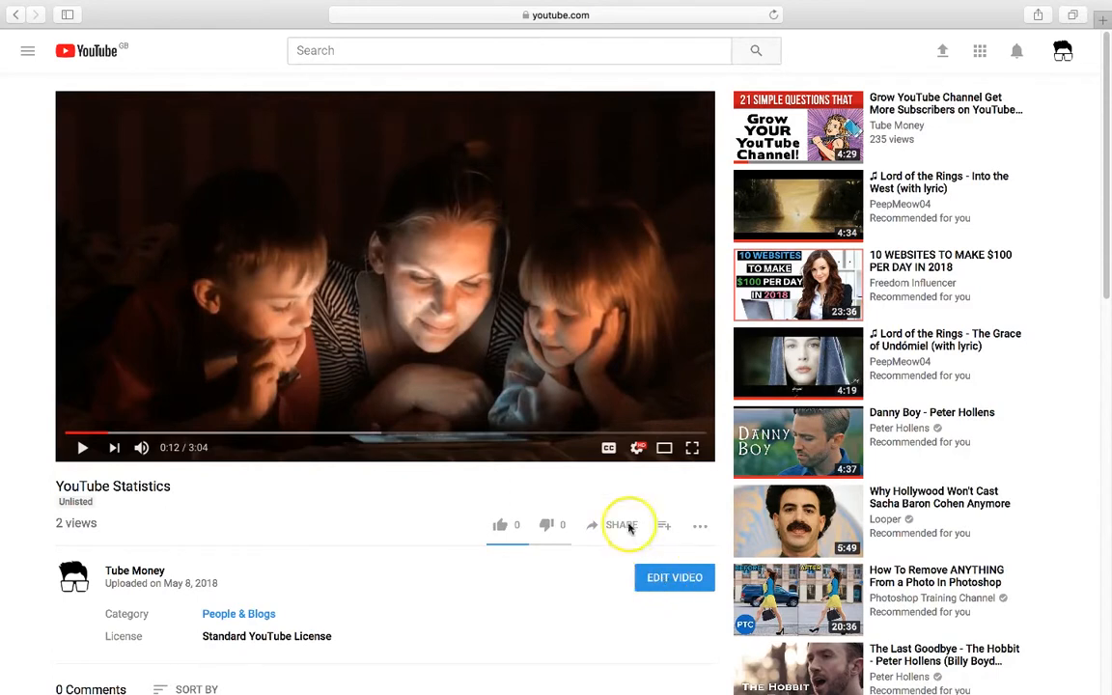
# - Open the YouTube Statistics video for editing, go to its audio settings and pause the preview
pyautogui.click(666, 581)
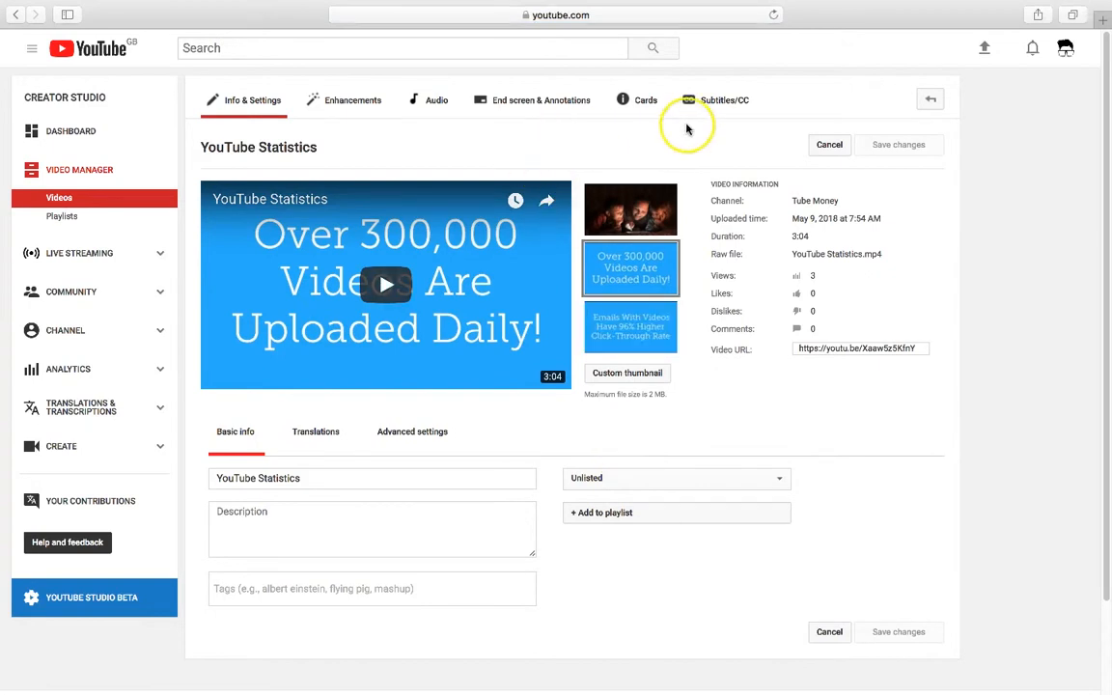
pyautogui.click(436, 103)
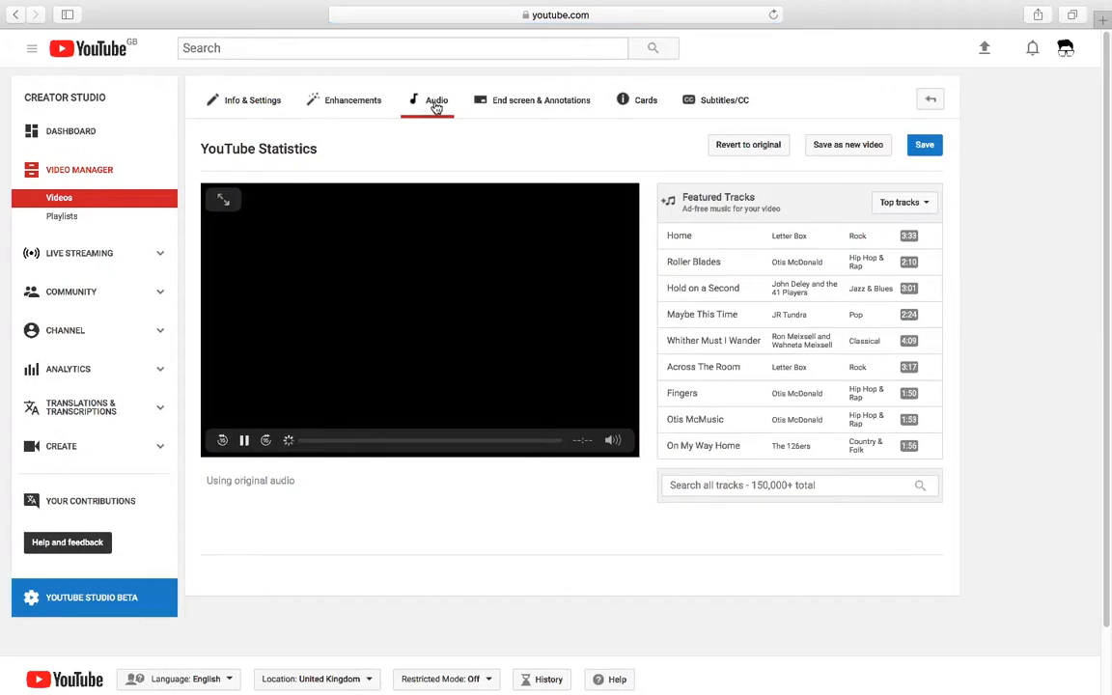
pyautogui.click(432, 118)
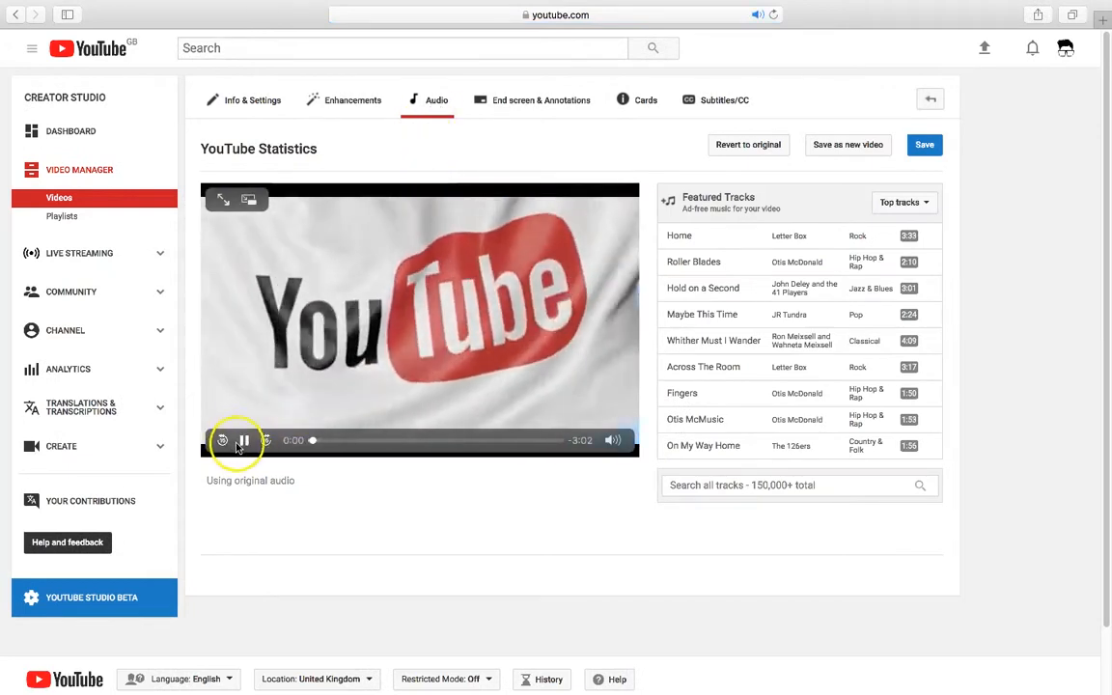
pyautogui.click(244, 440)
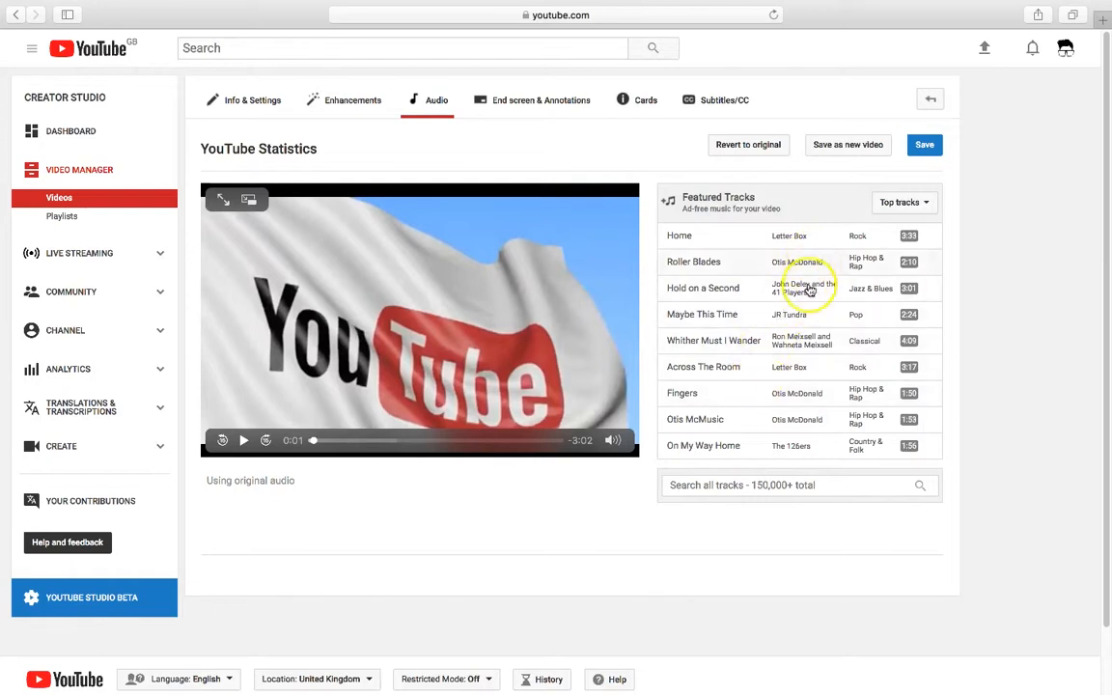
# - Filter the featured tracks by the Ambient genre and add the track Seeger to the video
pyautogui.click(924, 206)
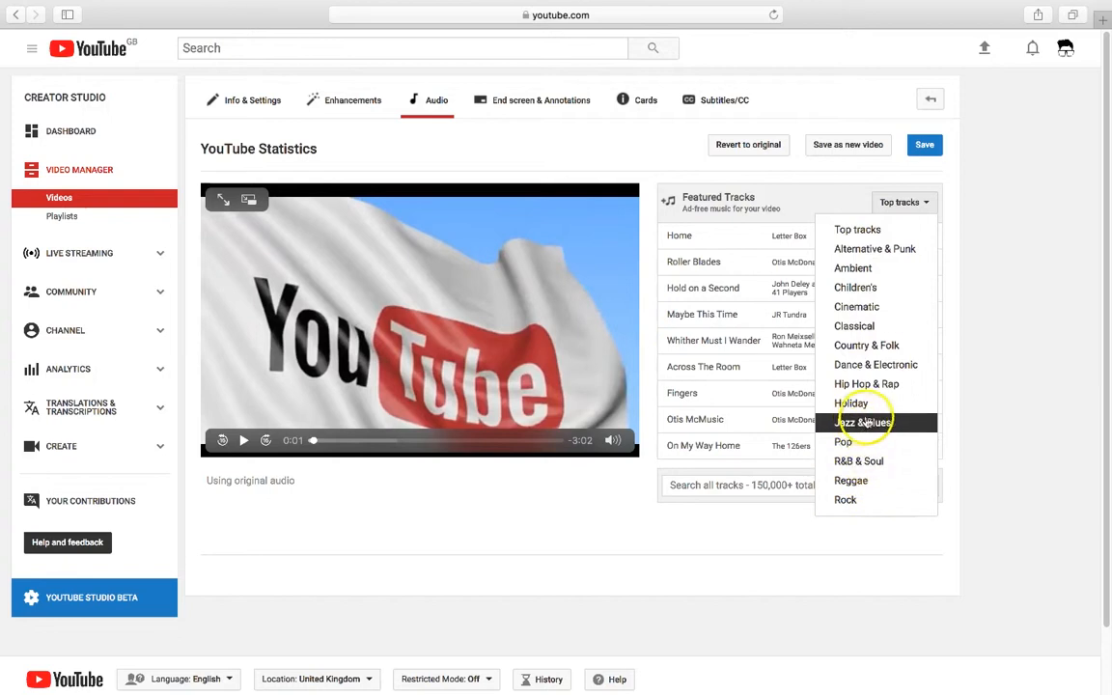
pyautogui.click(862, 270)
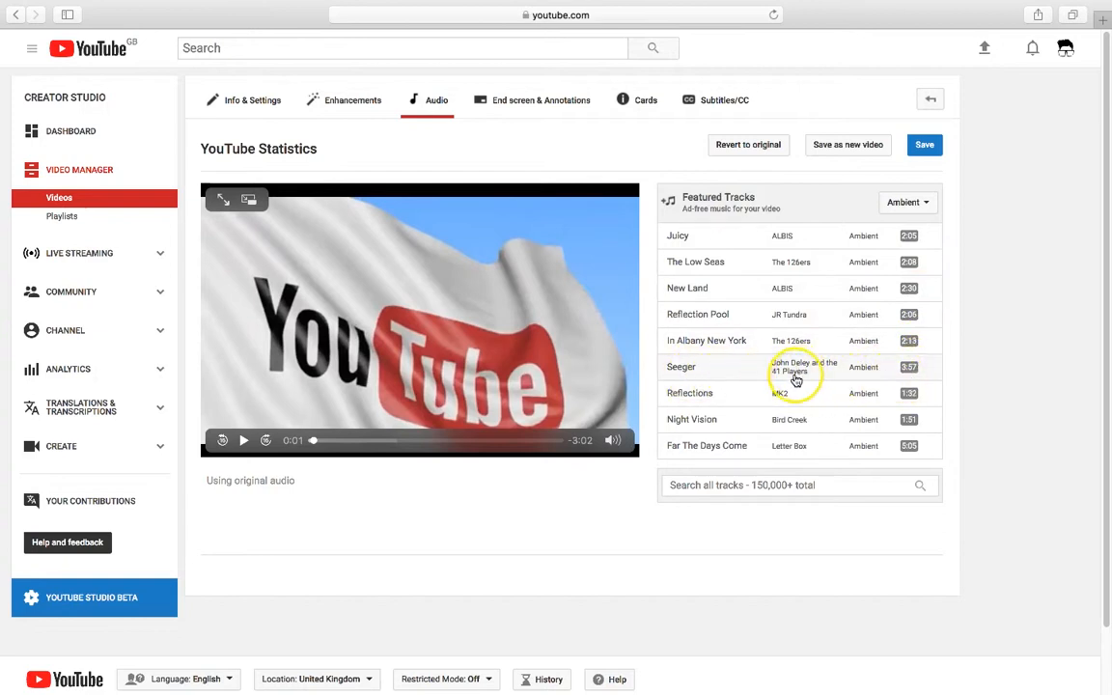
pyautogui.click(712, 372)
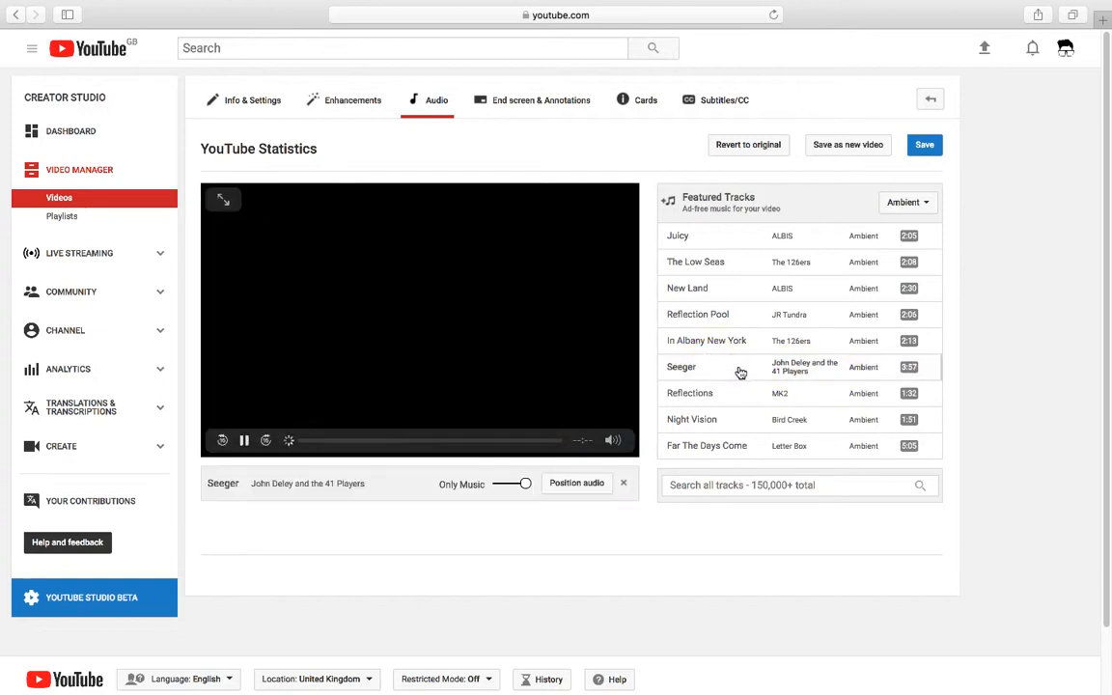
# - Set the Seeger track's mix to Favor Original Audio and preview the balance between music and narration
pyautogui.click(245, 441)
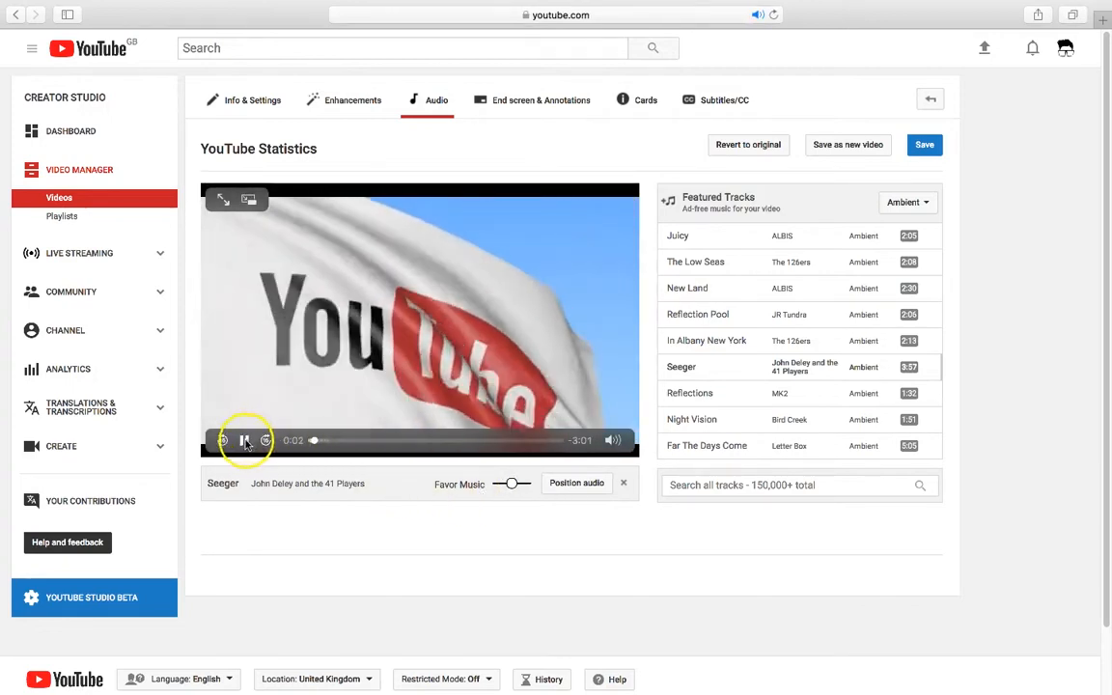
pyautogui.click(245, 441)
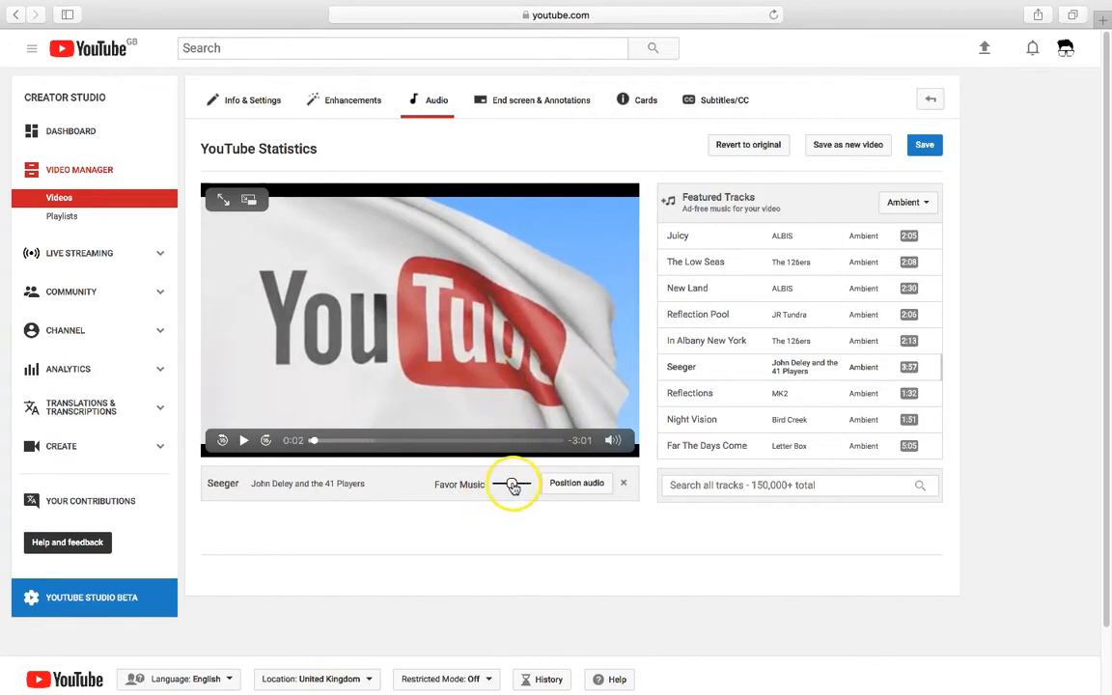
pyautogui.click(477, 496)
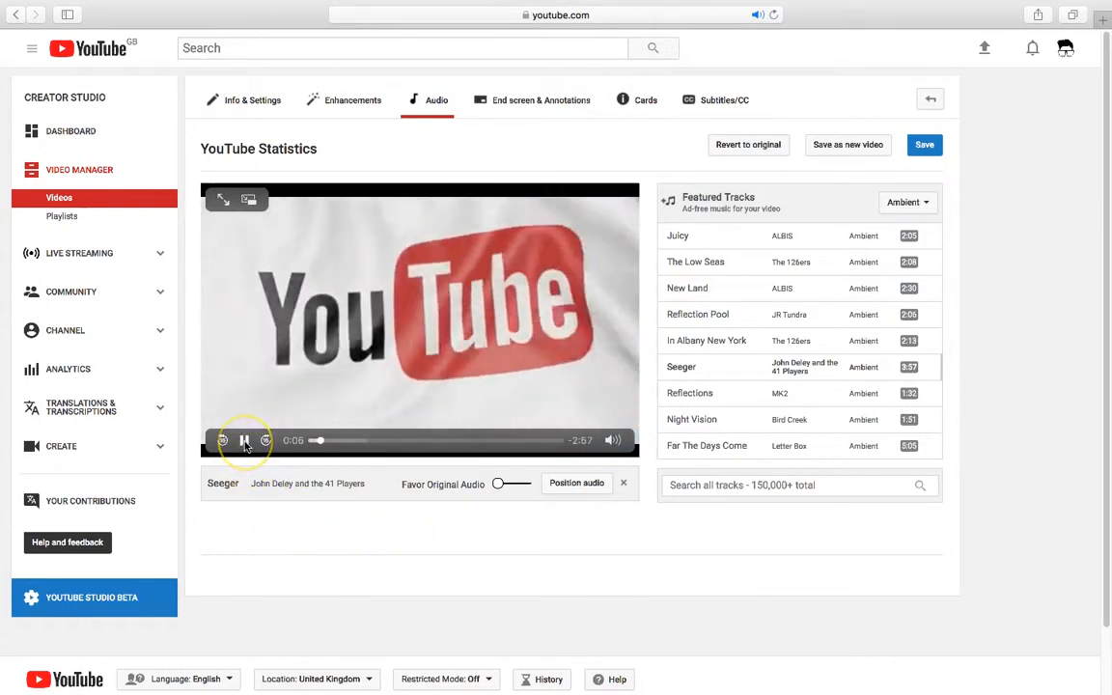
pyautogui.click(244, 442)
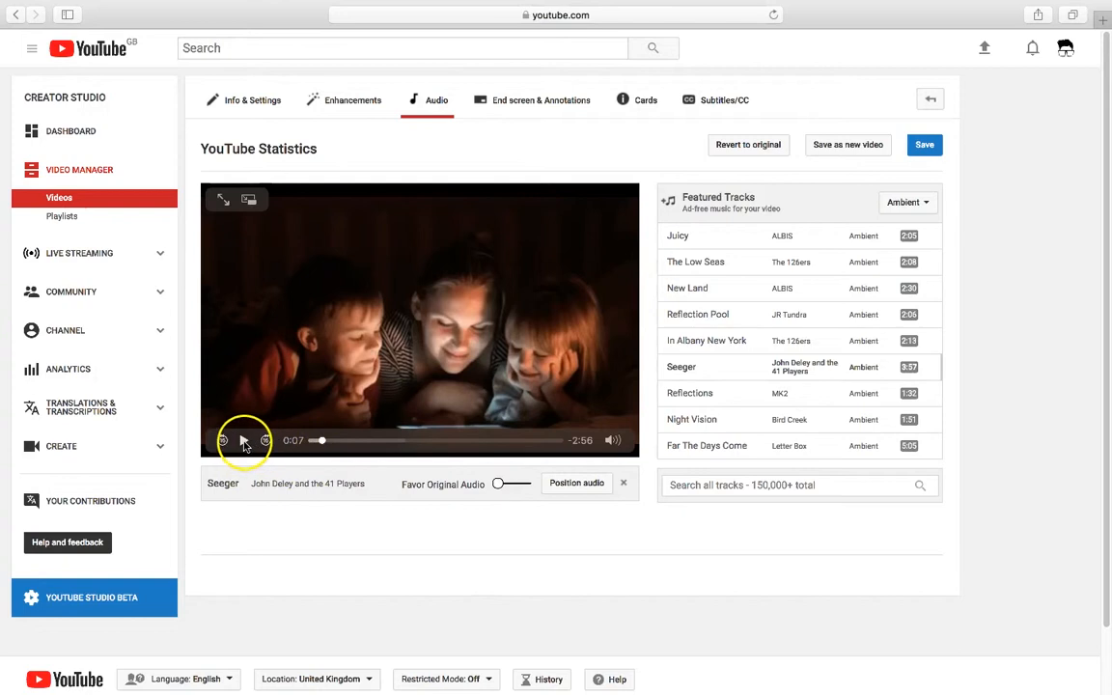
pyautogui.click(244, 441)
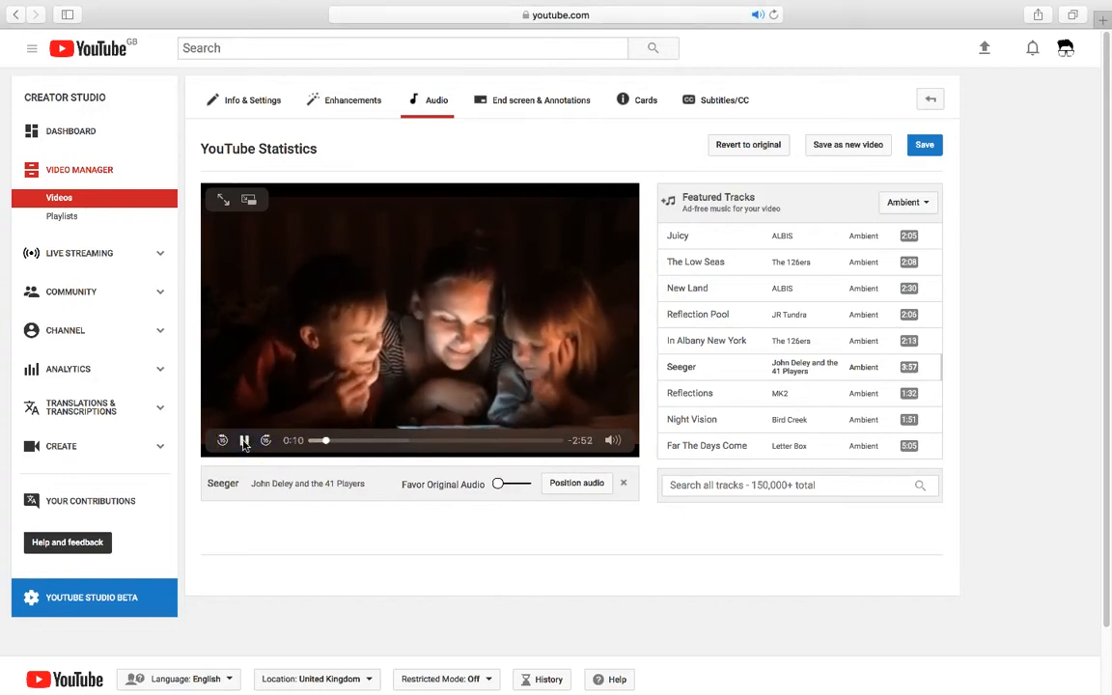
pyautogui.click(244, 441)
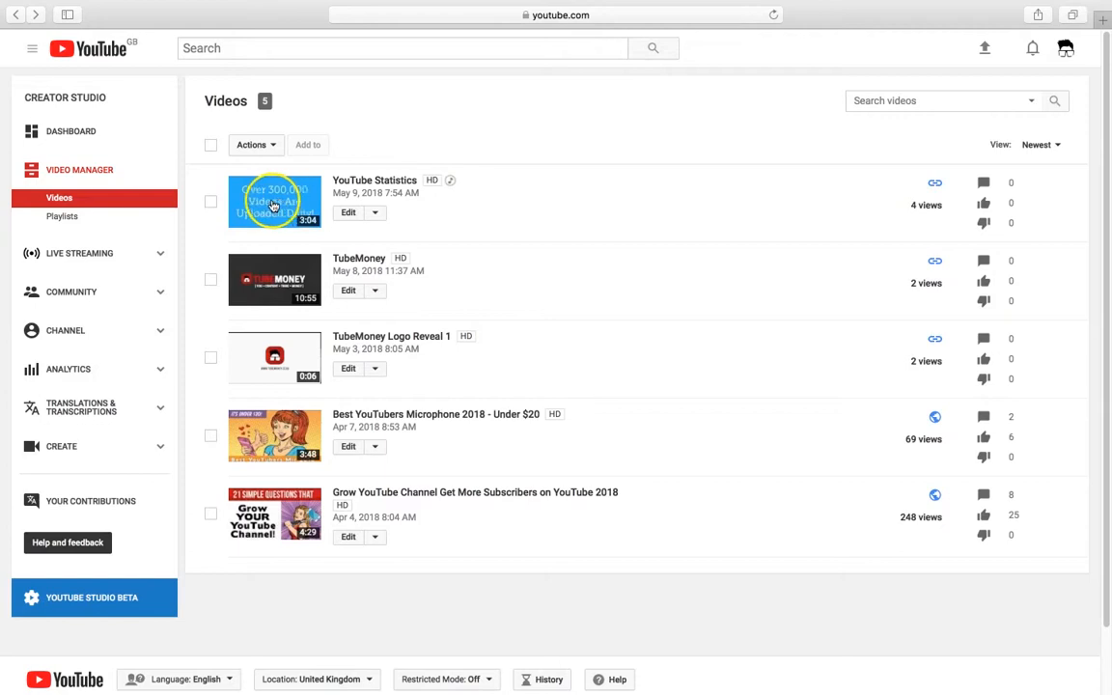
# - Open the YouTube Statistics video from the video list and play its opening to check the added music, dismissing the notification
pyautogui.click(400, 217)
pyautogui.click(282, 208)
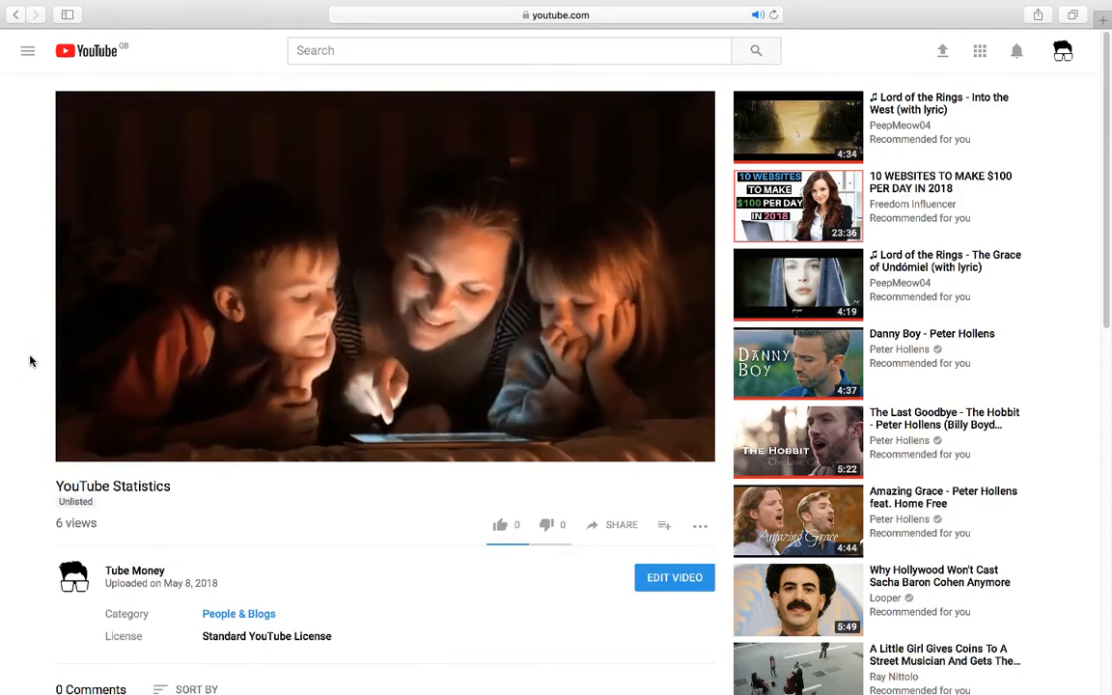
pyautogui.moveTo(87, 405)
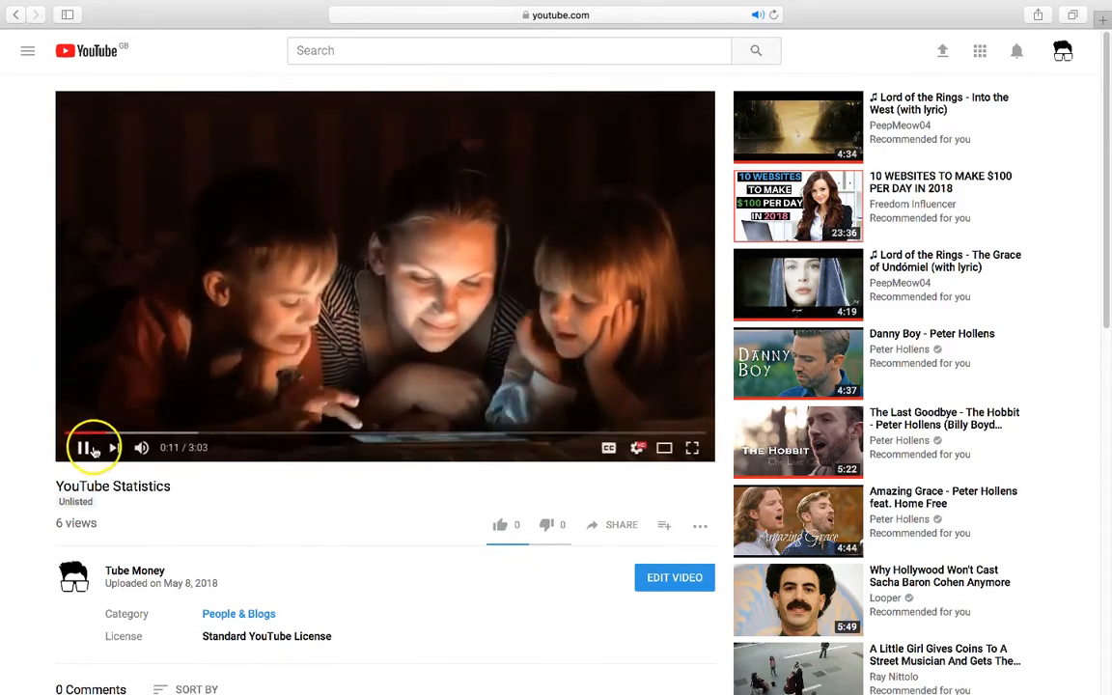
pyautogui.click(84, 450)
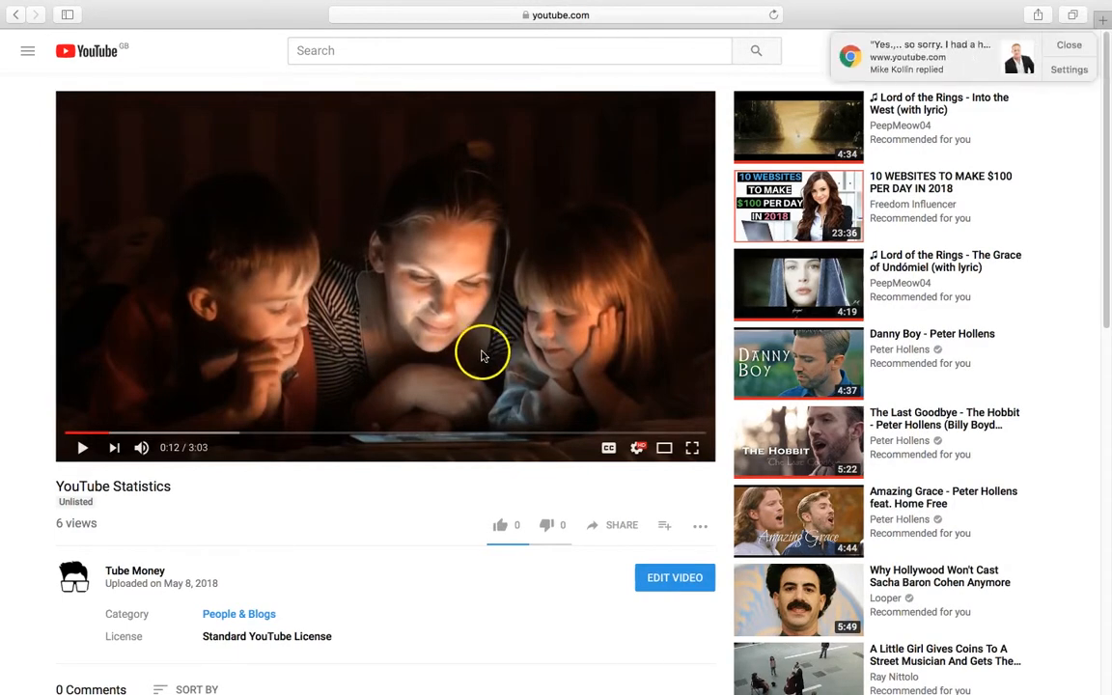
pyautogui.click(1067, 45)
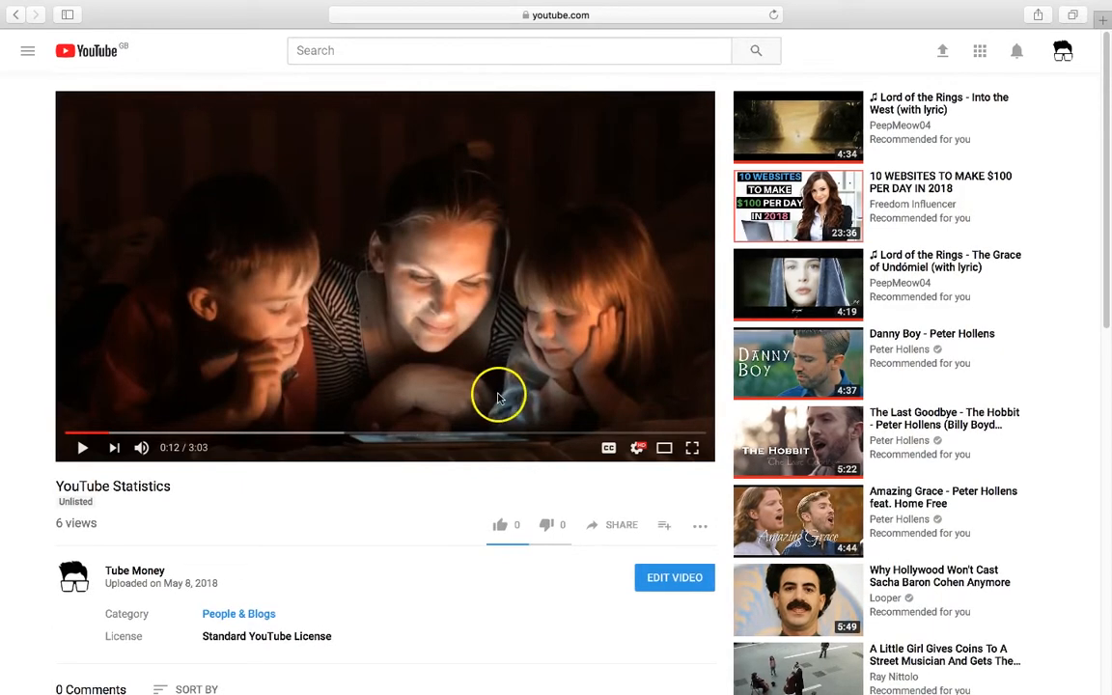
# - Reopen the YouTube Statistics video's audio settings for editing and pause the preview
pyautogui.click(676, 580)
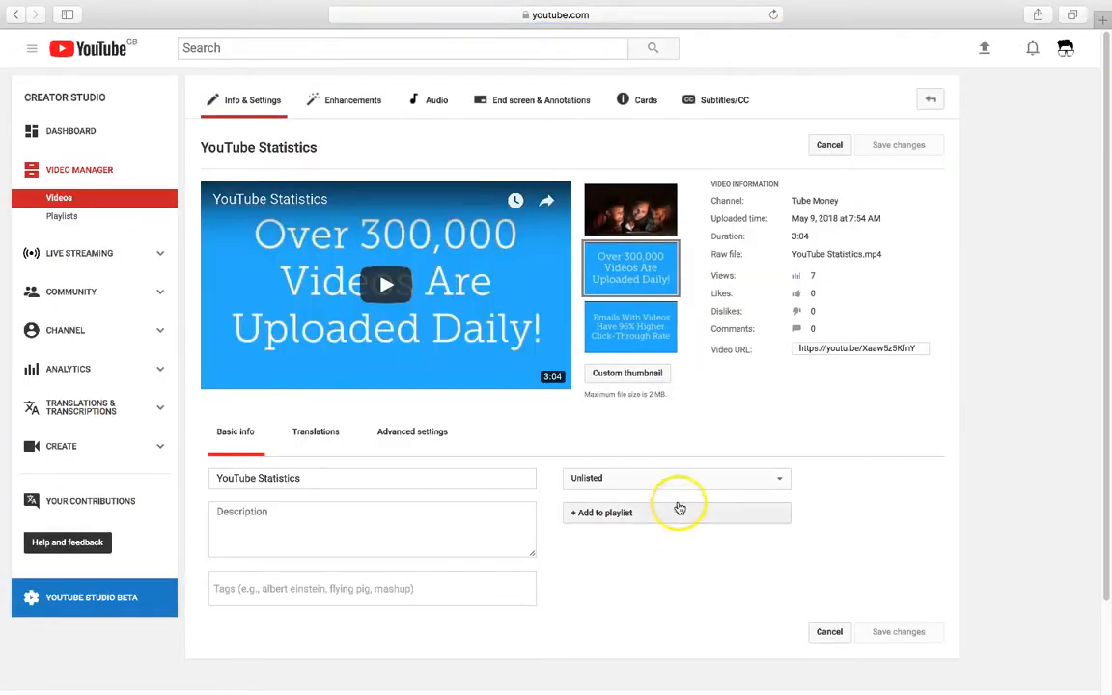
pyautogui.click(437, 102)
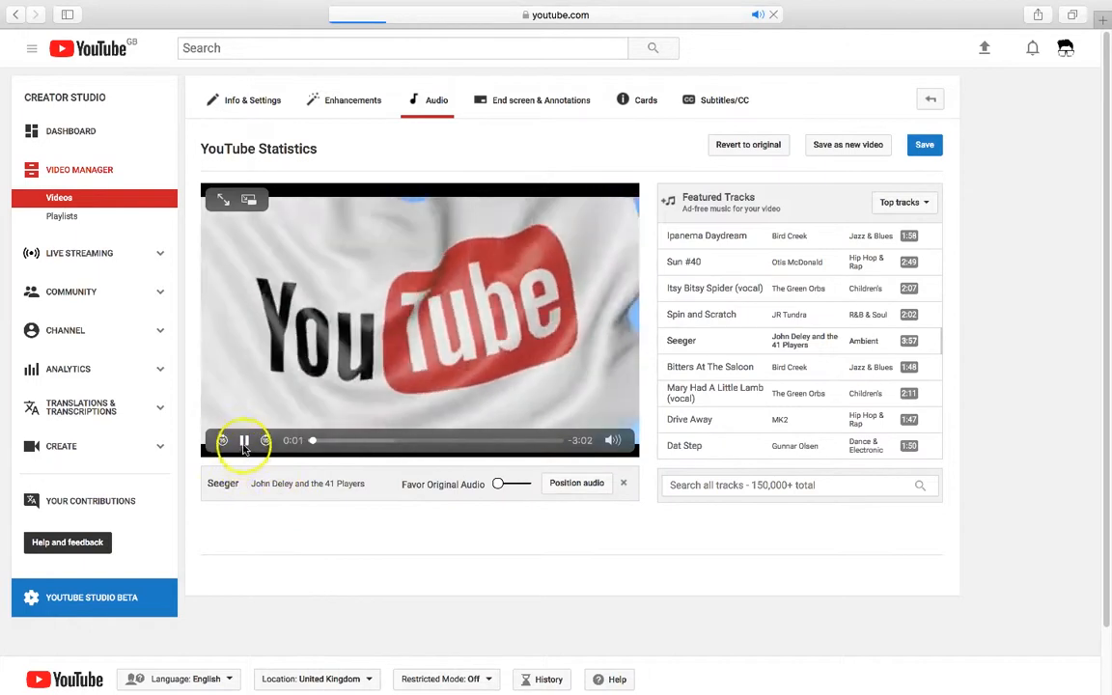
pyautogui.click(244, 442)
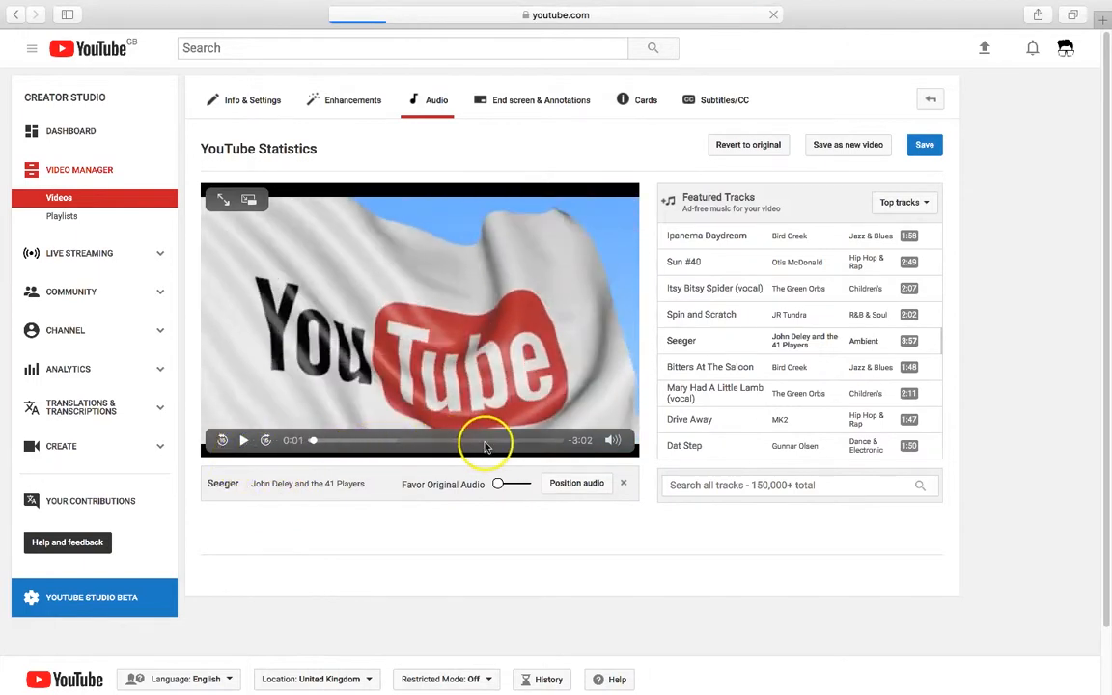
# - Open audio positioning for the Seeger track, trim its end to about 2:33 and pause the preview
pyautogui.click(577, 485)
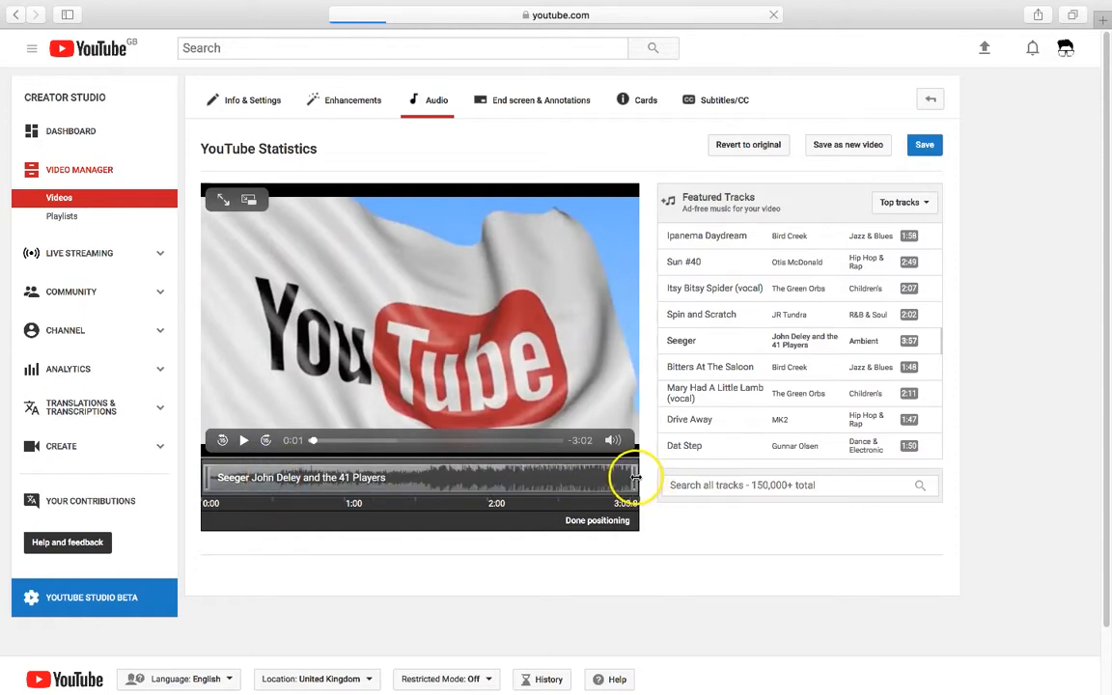
pyautogui.moveTo(635, 476); pyautogui.dragTo(565, 478)
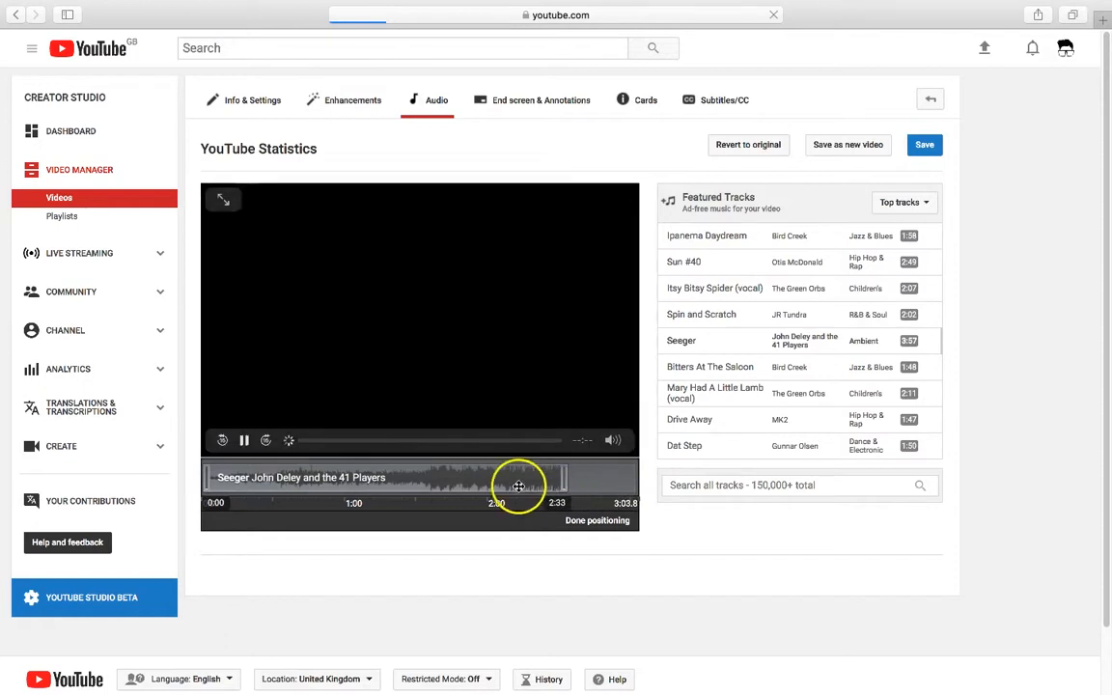
pyautogui.click(245, 440)
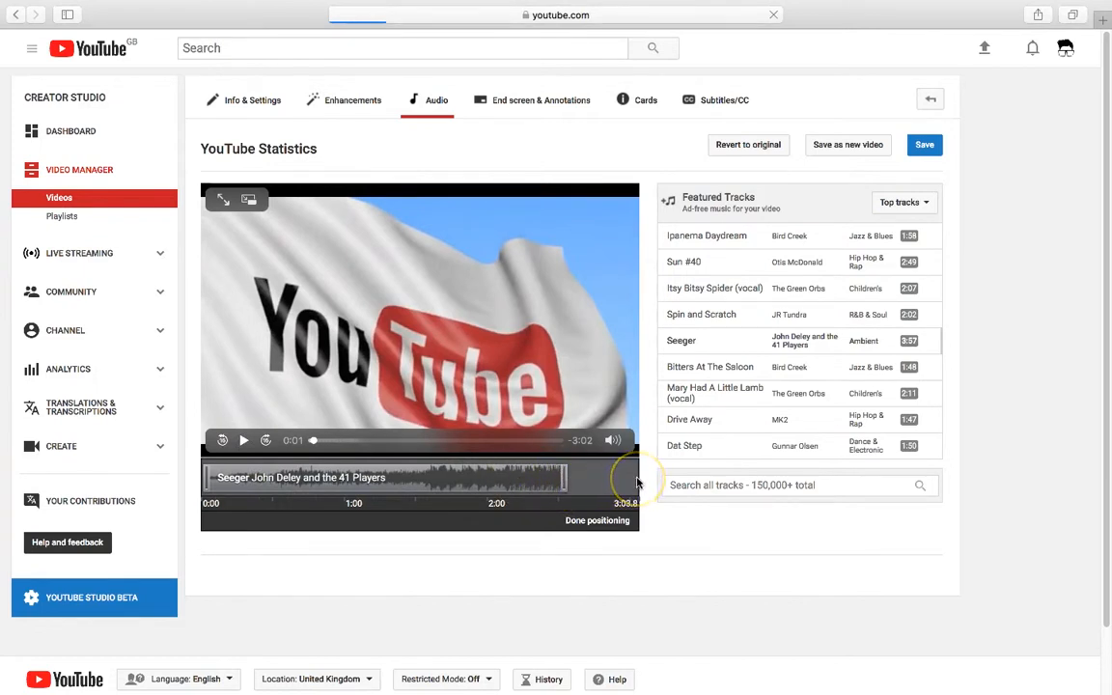
# - Extend the Seeger track back to the end of the video, finish positioning and pause the preview
pyautogui.moveTo(566, 477); pyautogui.dragTo(636, 480)
pyautogui.click(618, 522)
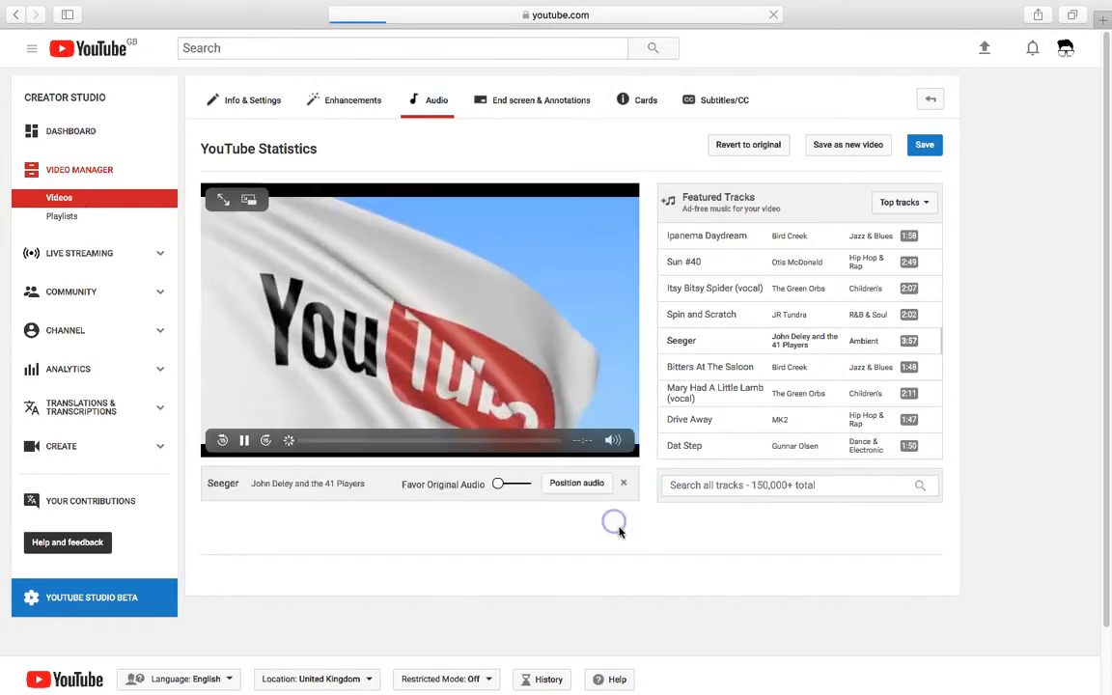
pyautogui.click(245, 442)
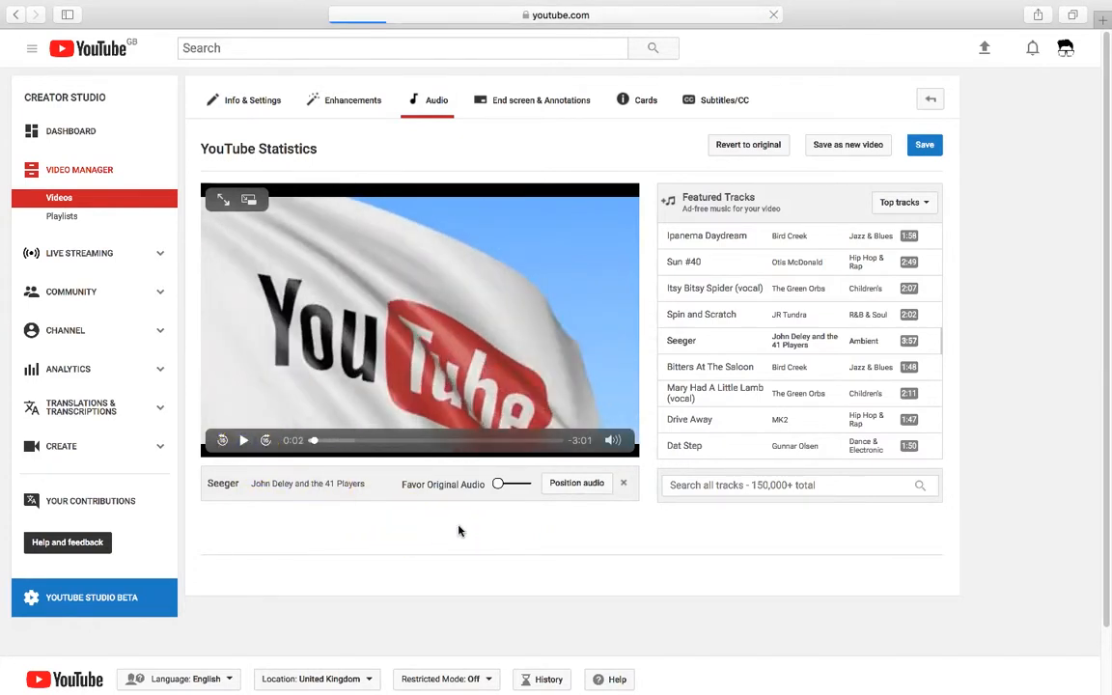
pyautogui.click(573, 538)
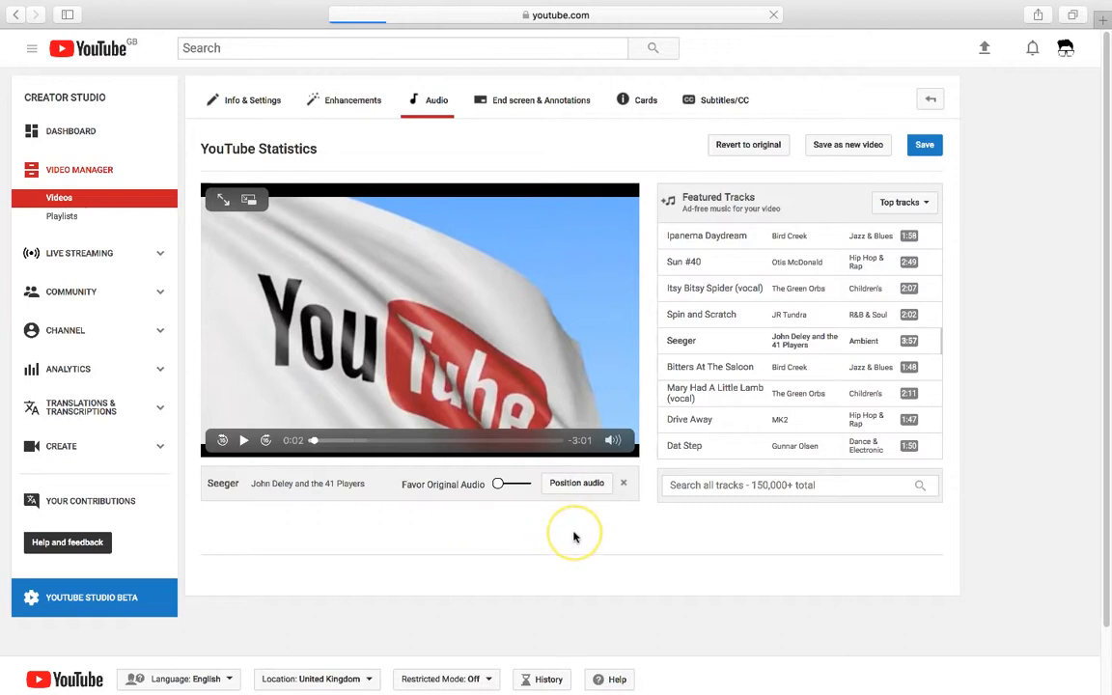